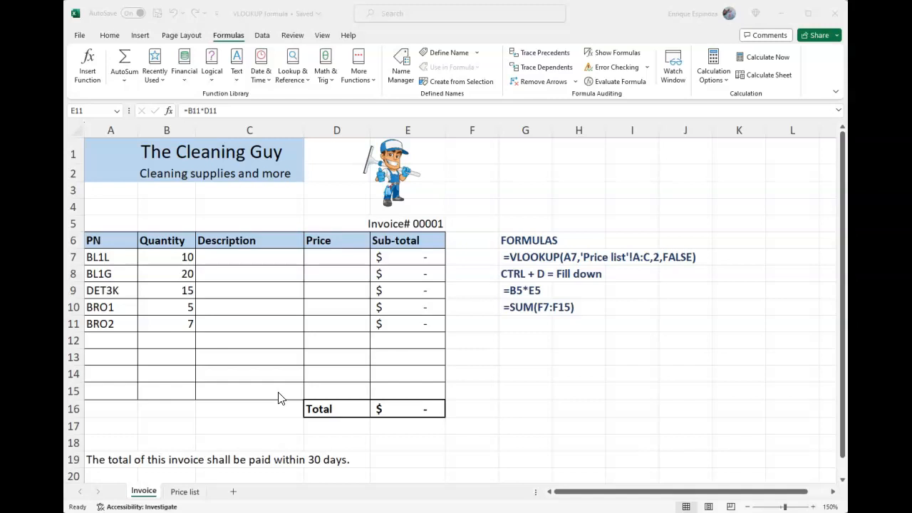
Examine the invoice's PN, Quantity, Description and Price columns
click(353, 280)
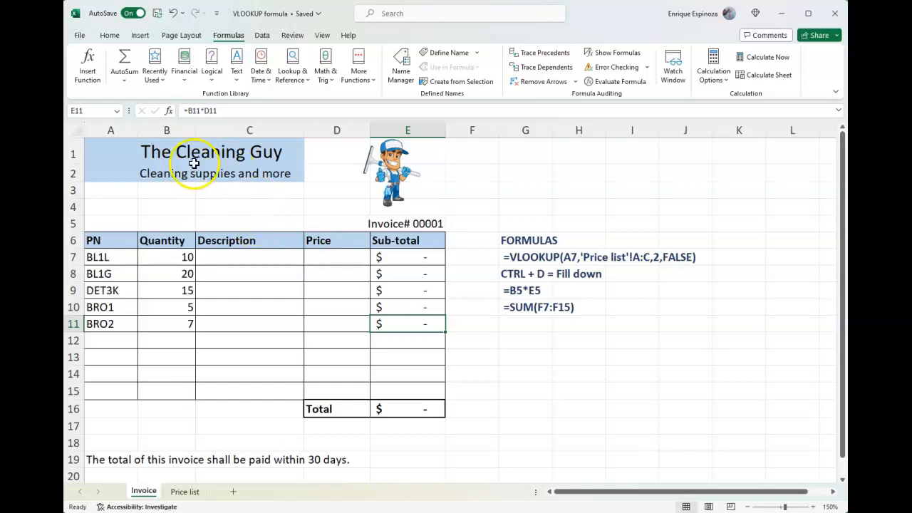
drag(125, 242, 122, 321)
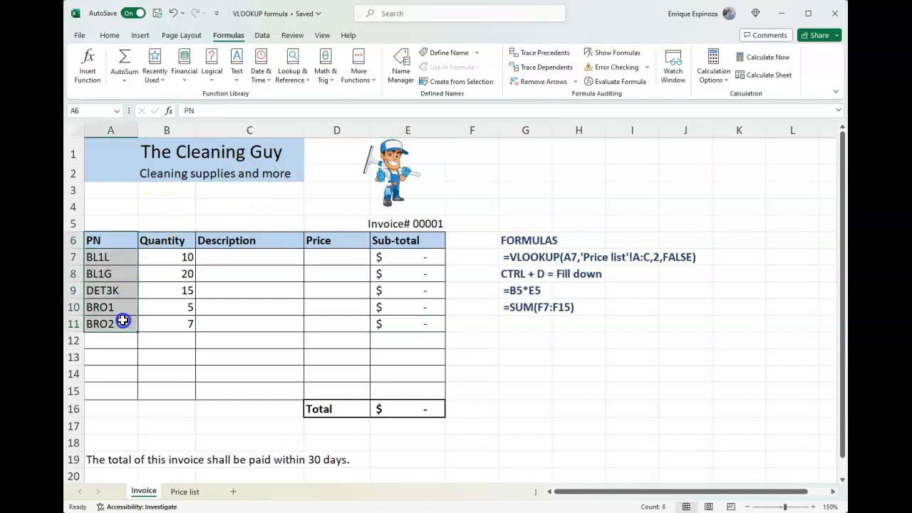
click(165, 240)
drag(165, 241, 173, 318)
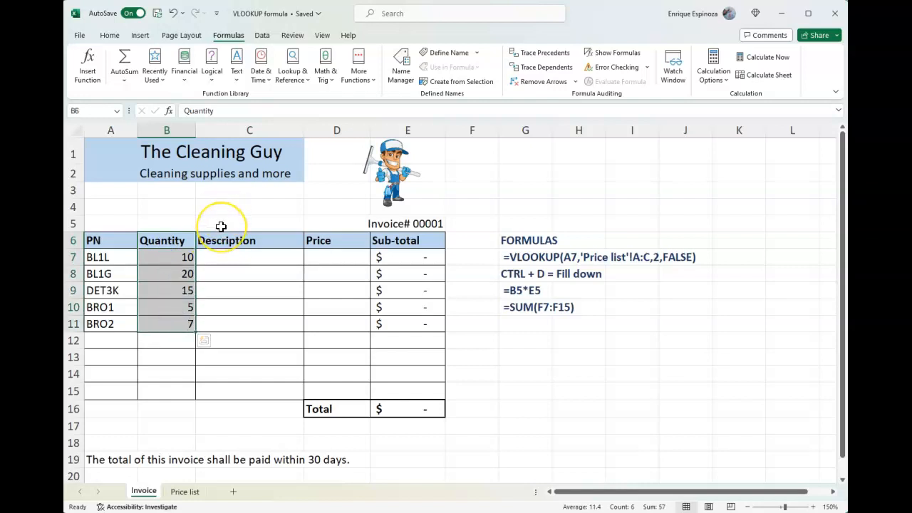
click(220, 256)
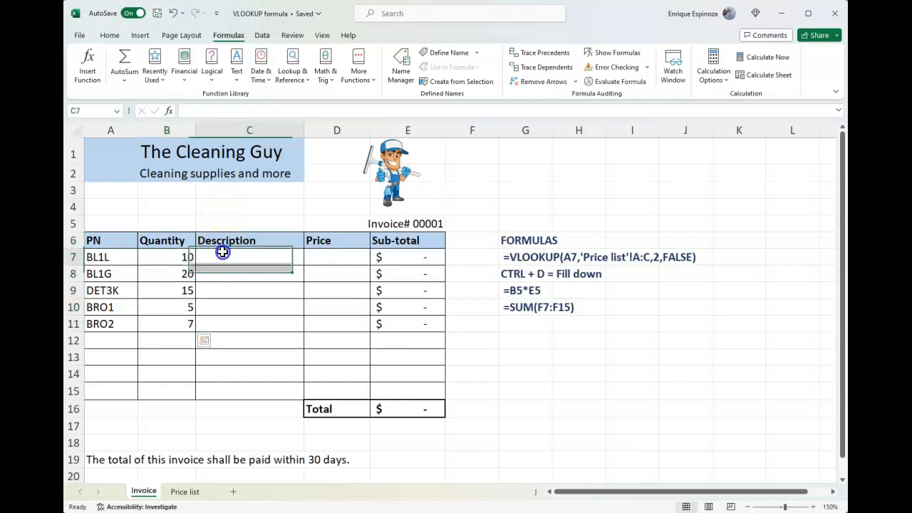
click(325, 256)
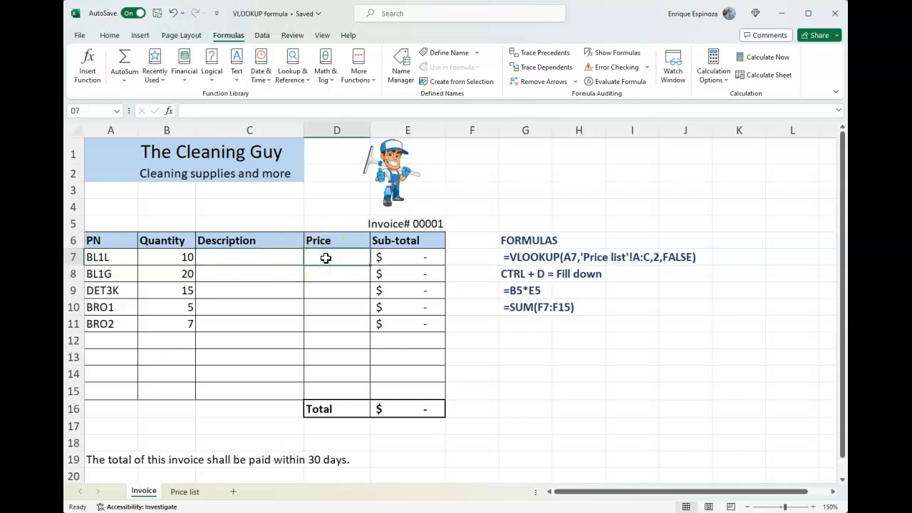
Review the Price list sheet's column numbers, PN, Description and Sell price data, and return to the invoice
click(186, 491)
click(118, 165)
drag(118, 166, 122, 260)
drag(173, 163, 187, 280)
drag(281, 163, 287, 296)
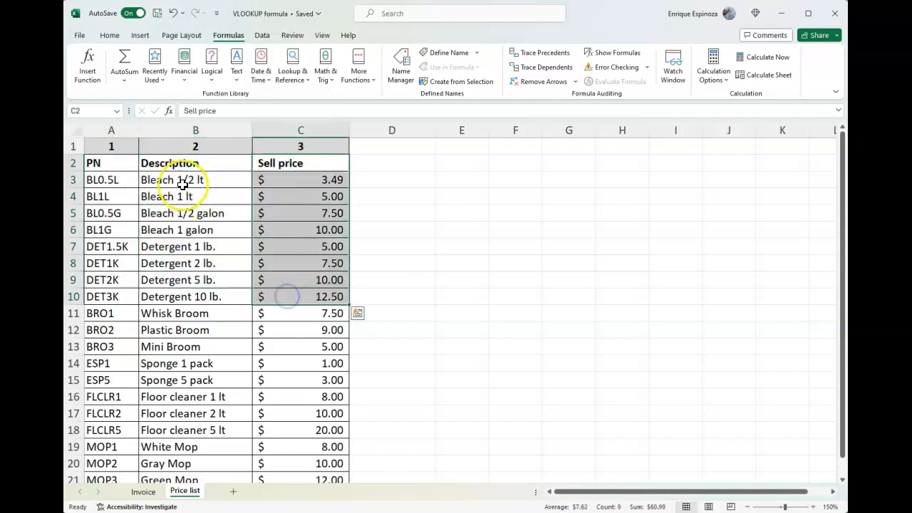
click(113, 183)
click(105, 207)
drag(105, 206, 117, 318)
click(143, 492)
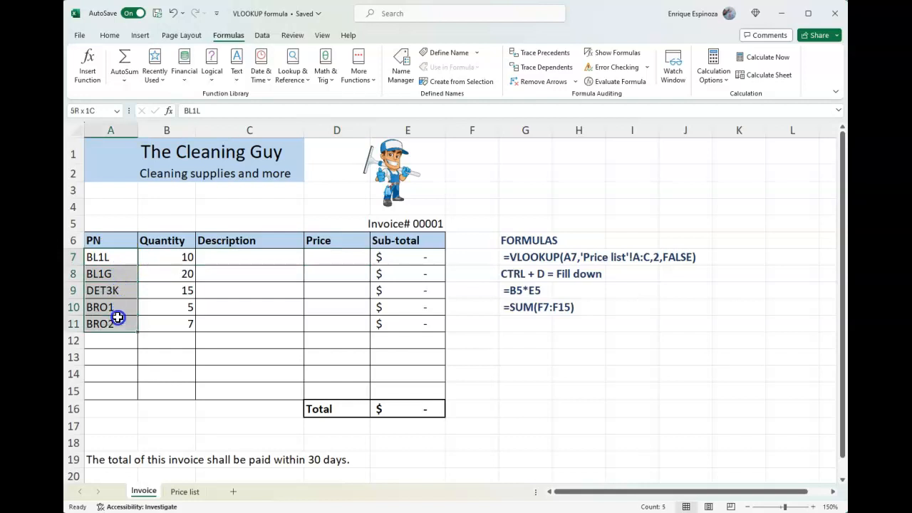
In the Description cell C7, start a VLOOKUP formula with A7 as the lookup value
click(118, 256)
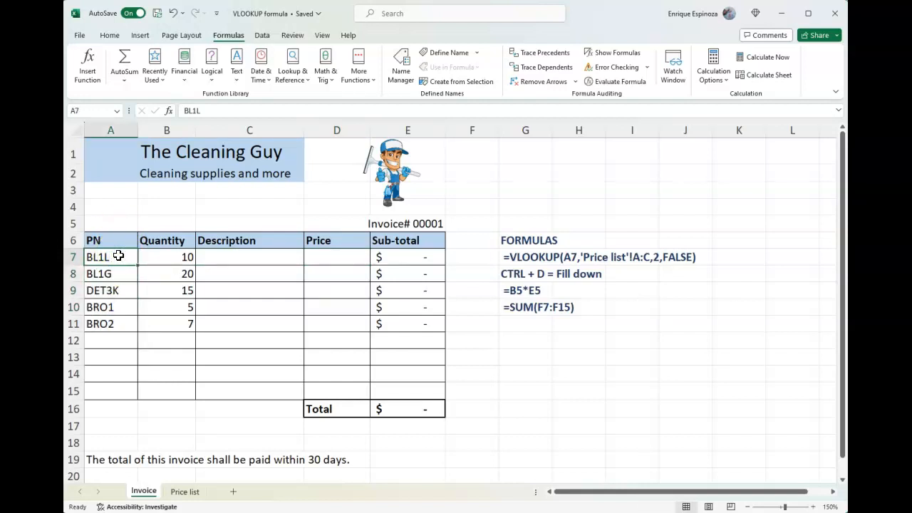
key(Right)
key(Right)
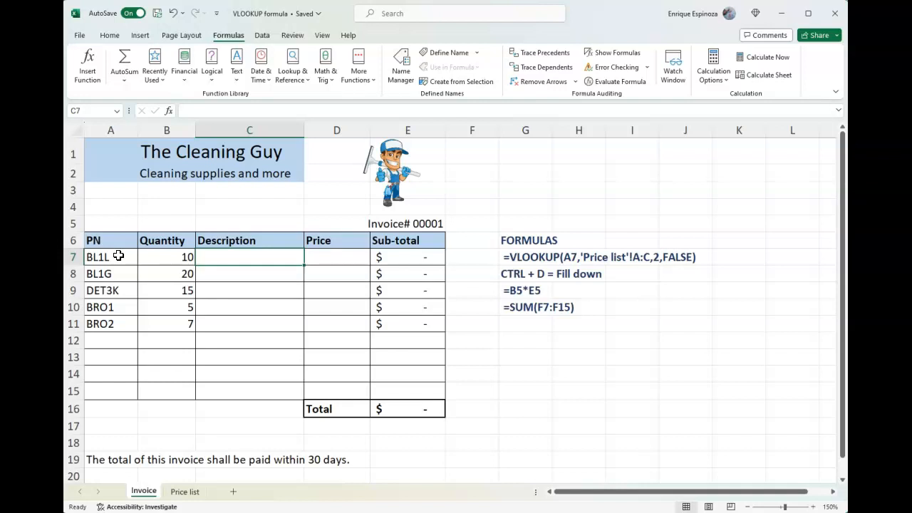
text(=)
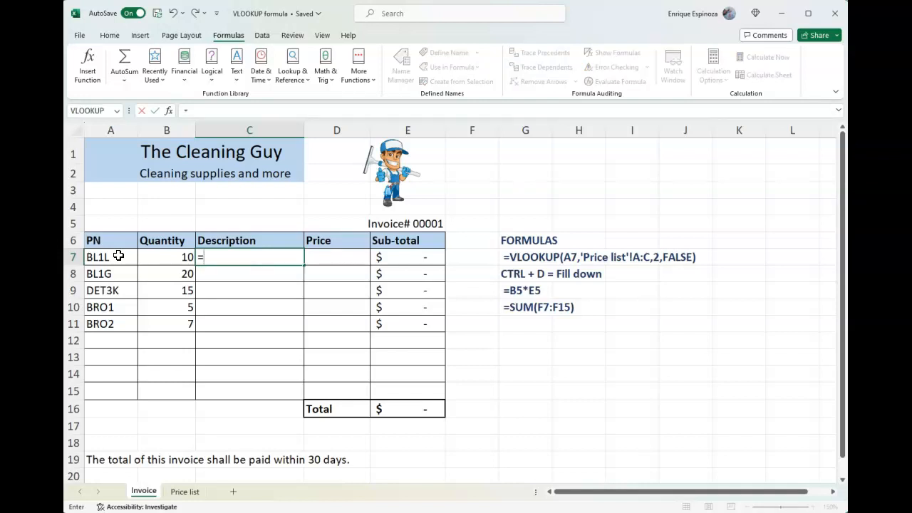
text(v)
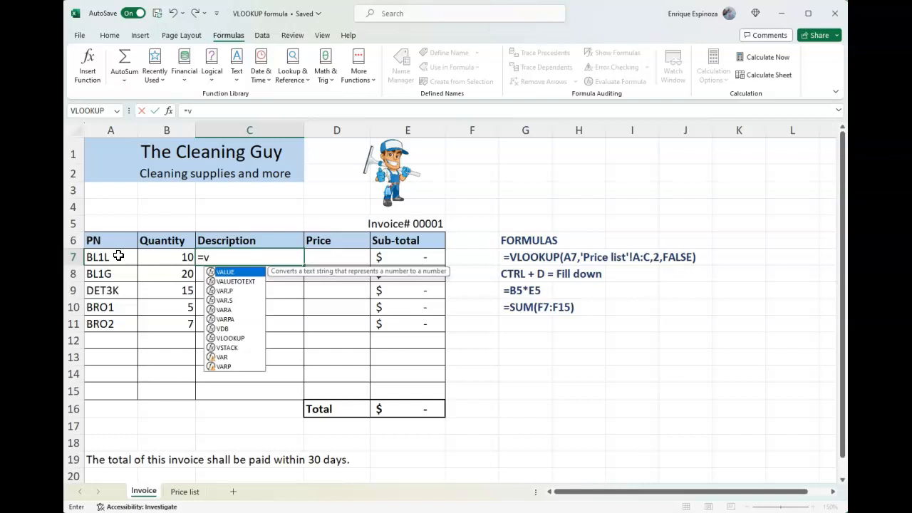
text(lookup)
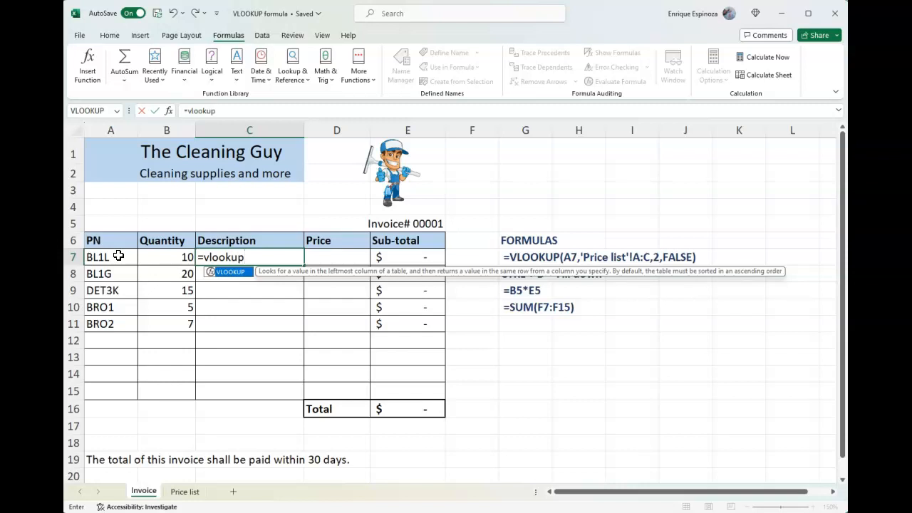
text(()
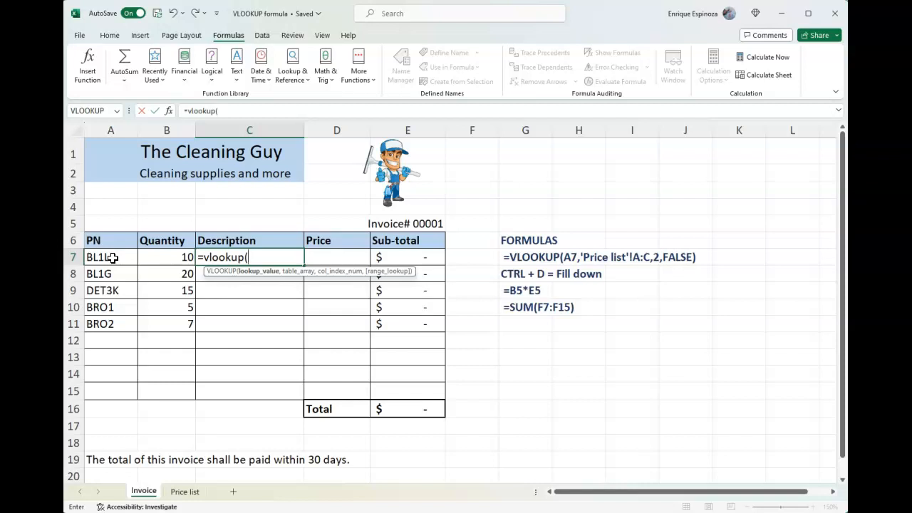
click(113, 258)
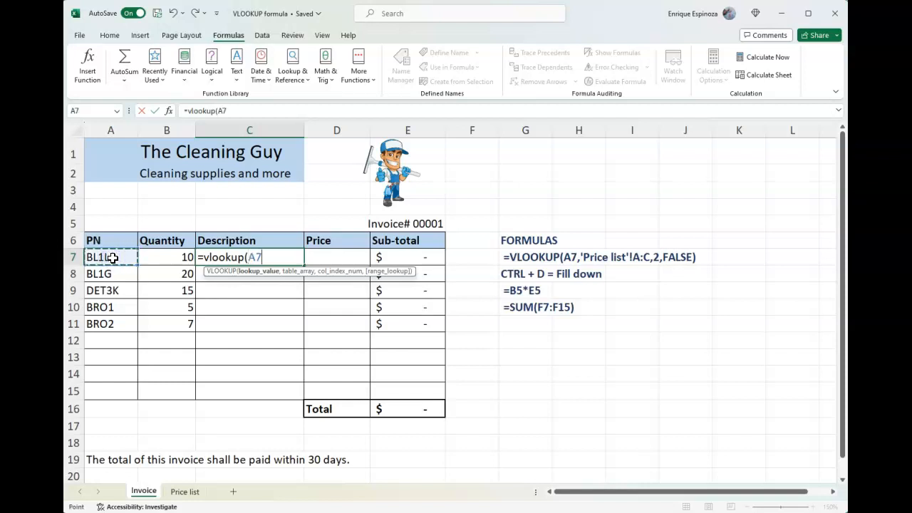
text(,)
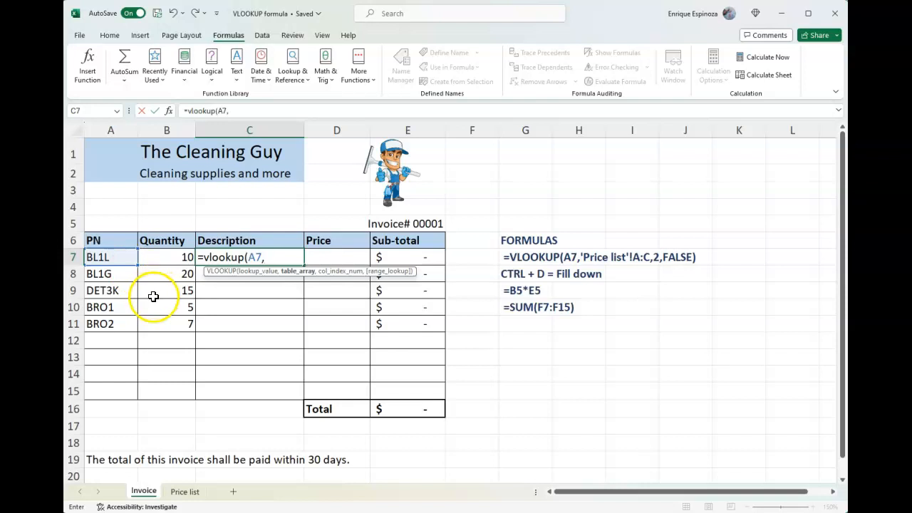
Set the lookup table array to columns A:C of the Price list sheet
click(186, 492)
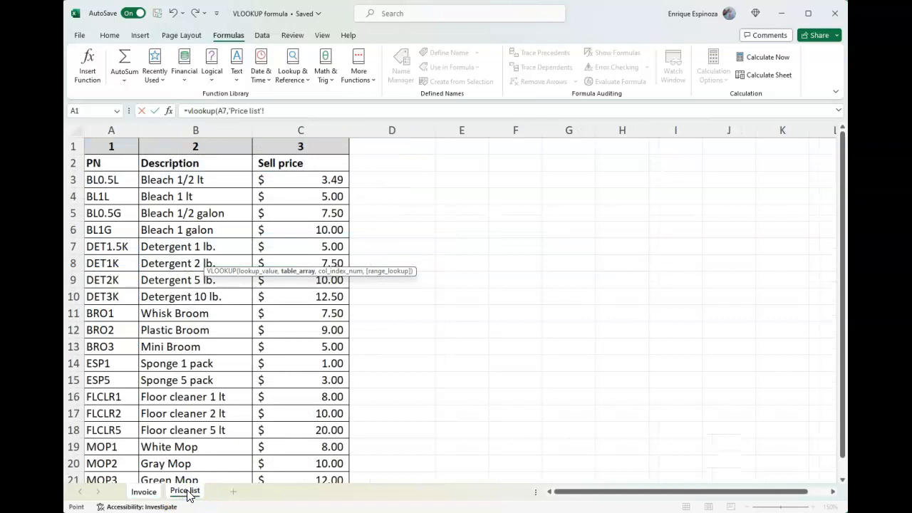
click(132, 147)
drag(131, 147, 292, 446)
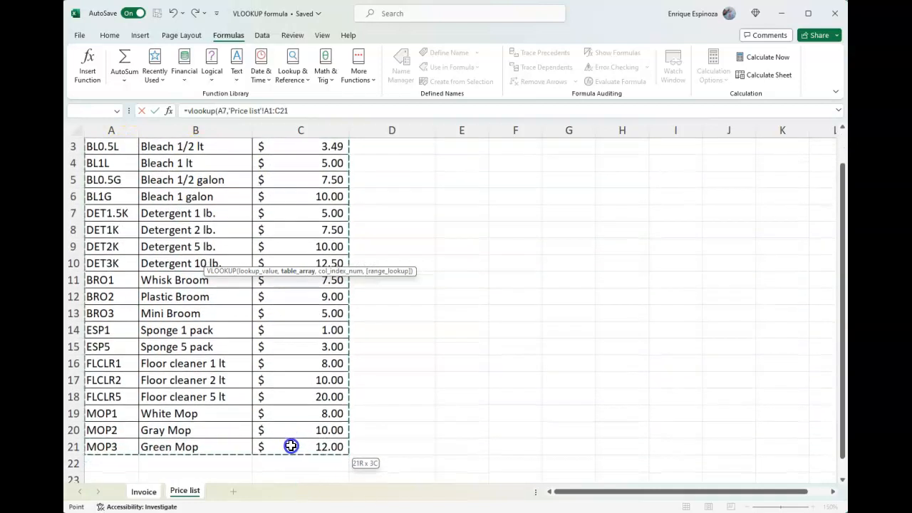
scroll(240, 387, up, 1)
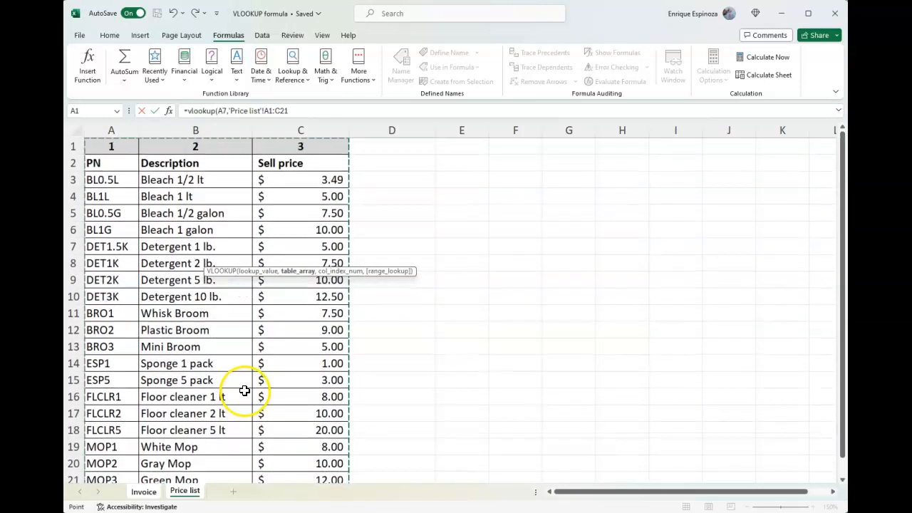
drag(285, 110, 230, 111)
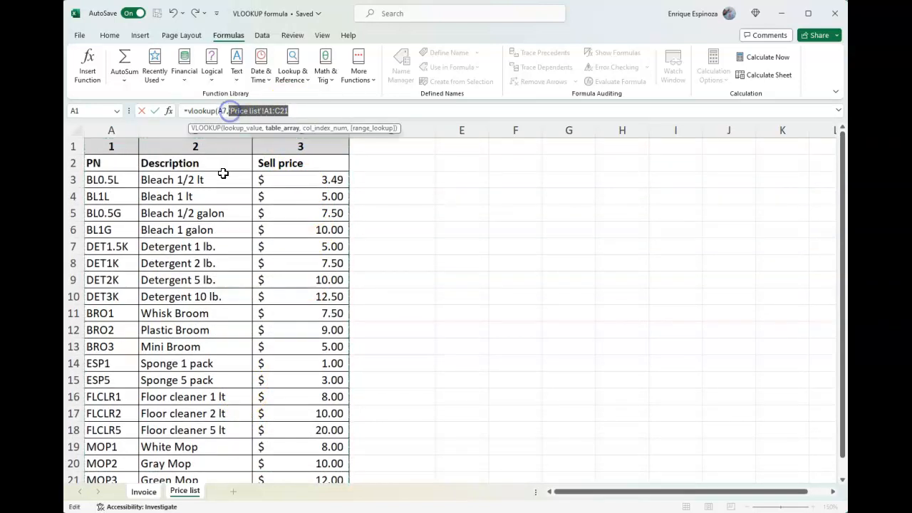
drag(119, 130, 267, 126)
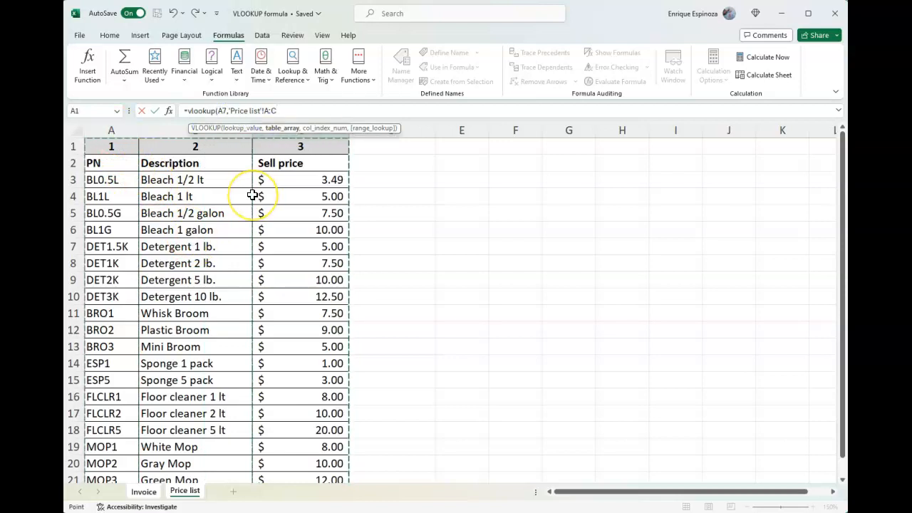
scroll(253, 195, down, 2)
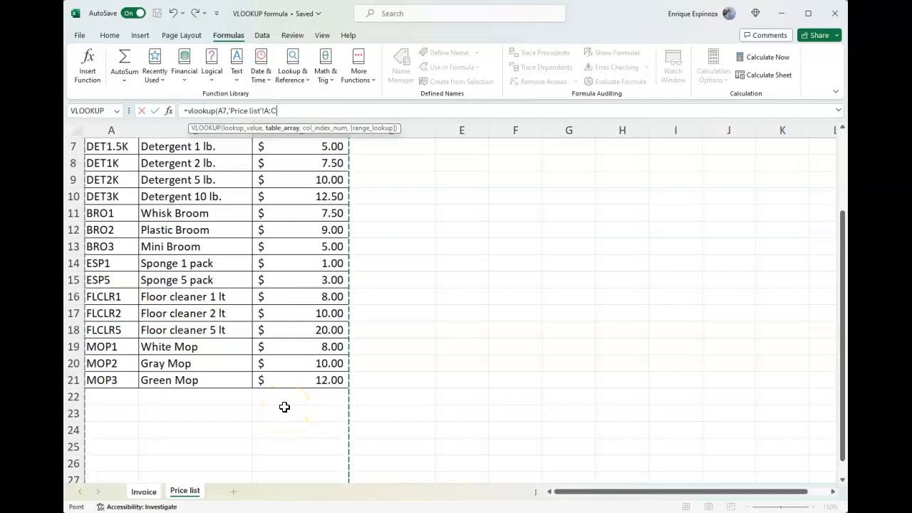
scroll(285, 407, up, 2)
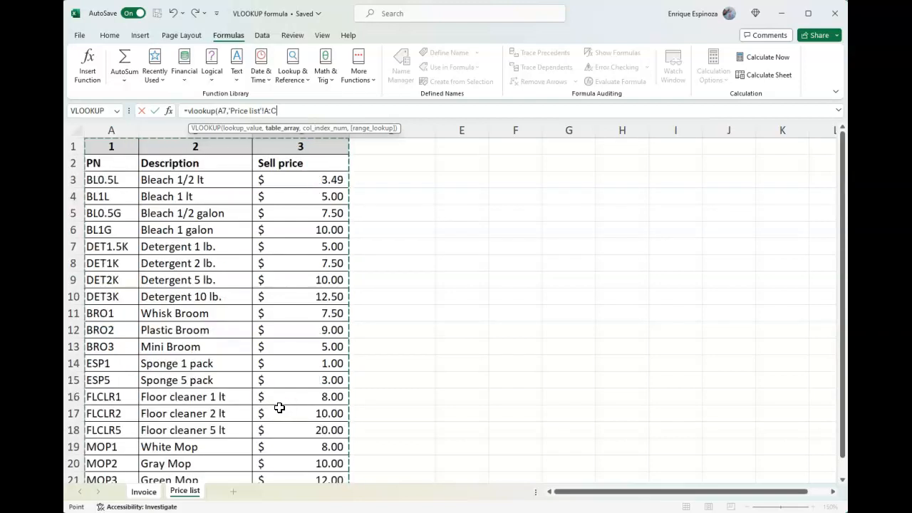
Enter 2 as the column index number, removing the accidentally inserted sheet references
text(,)
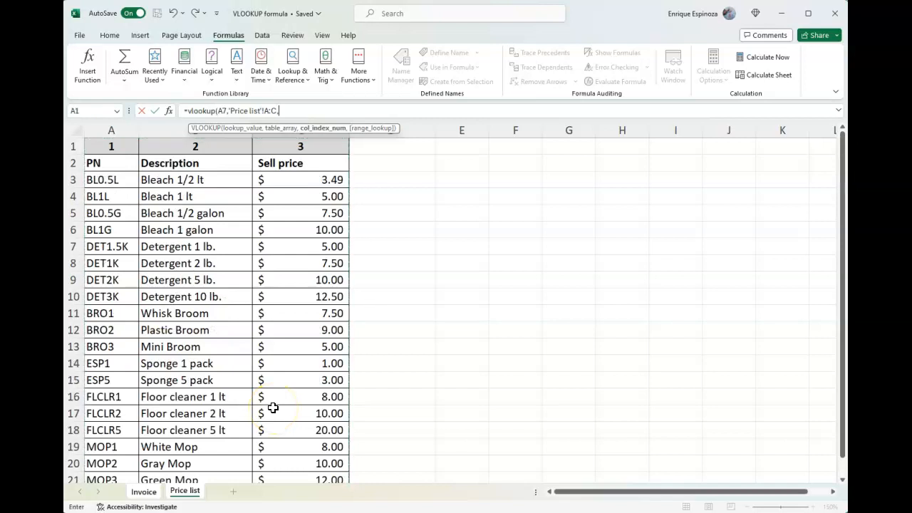
key(ctrl+Page_Up)
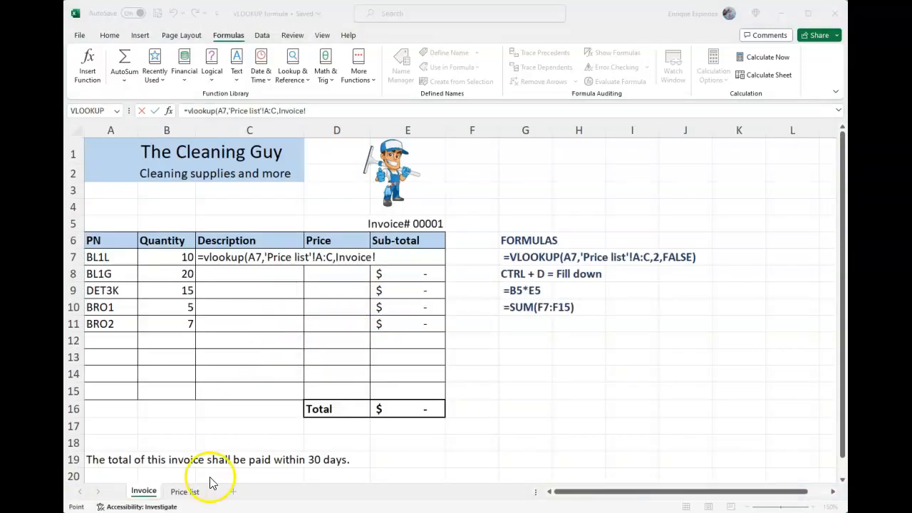
click(184, 492)
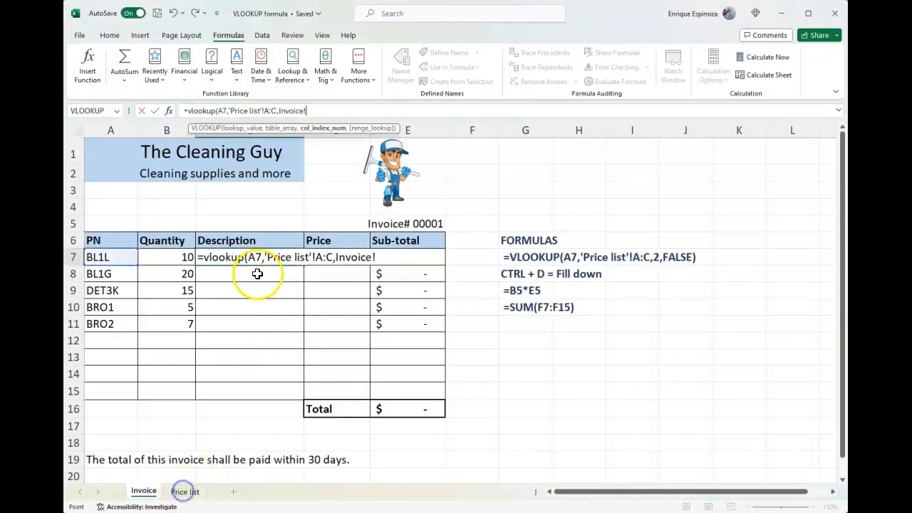
click(186, 493)
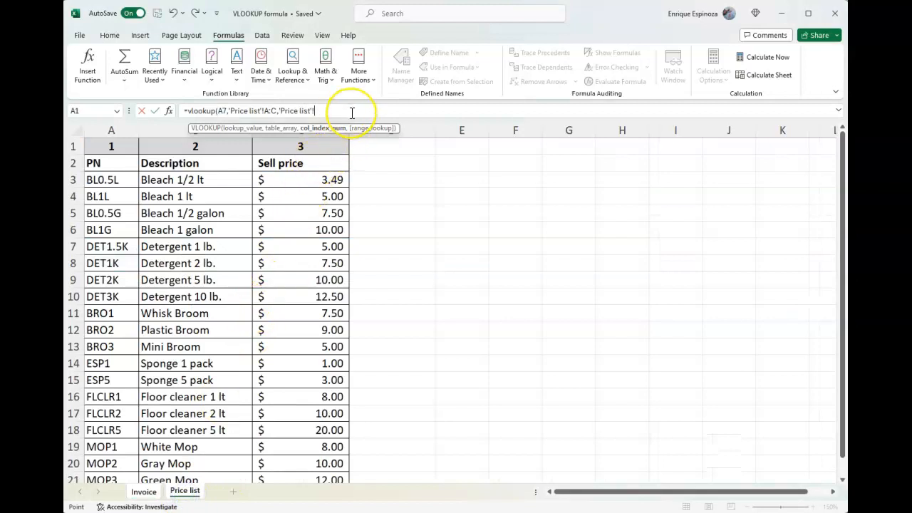
key(BackSpace)
key(BackSpace)
key(BackSpace)
key(BackSpace)
key(BackSpace)
key(BackSpace)
key(BackSpace)
key(BackSpace)
key(BackSpace)
key(BackSpace)
key(BackSpace)
key(BackSpace)
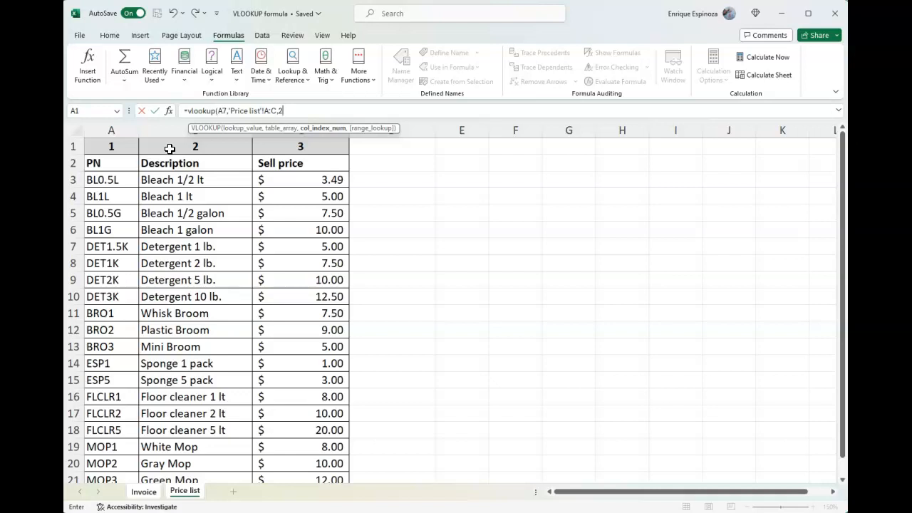
Set the range lookup to FALSE, close the parenthesis and confirm the formula
text(,)
key(BackSpace)
text(,)
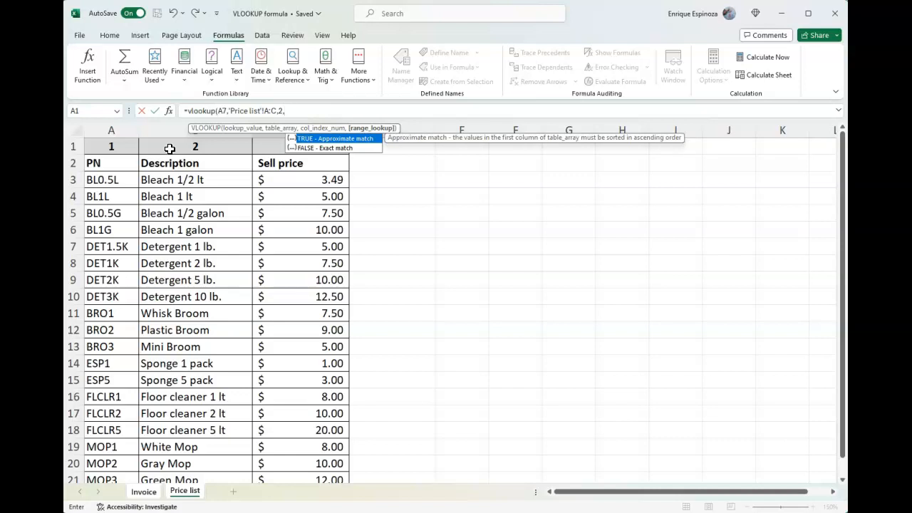
key(Escape)
text(FALSE))
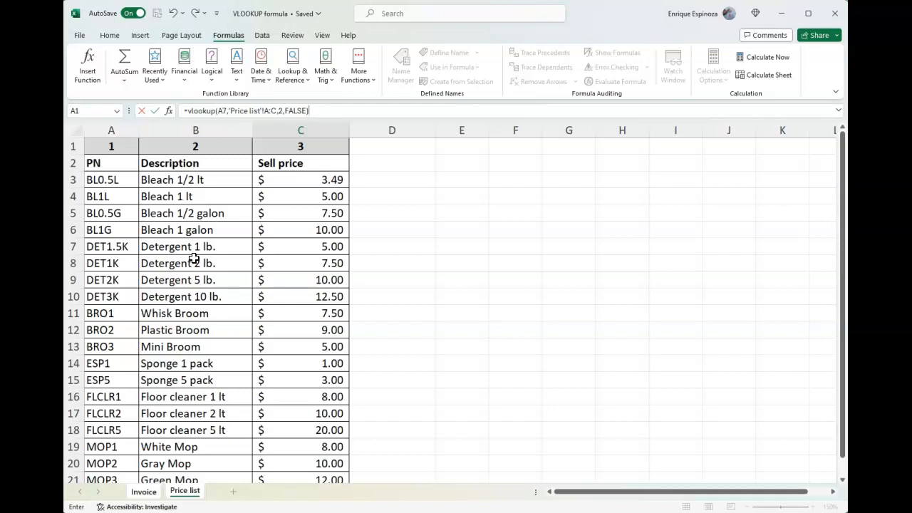
key(Return)
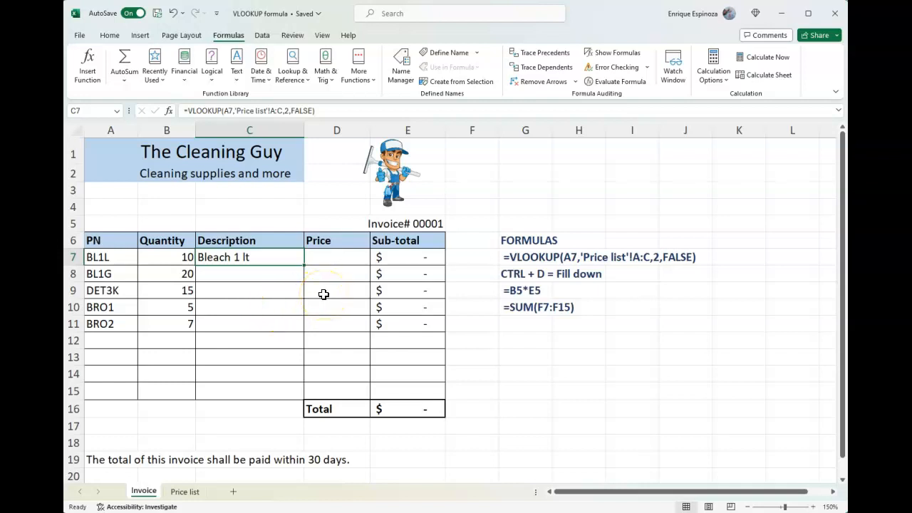
Fill the VLOOKUP formula down through C11 and undo that fill
key(shift+Down)
key(shift+Down)
key(shift+Down)
key(shift+Down)
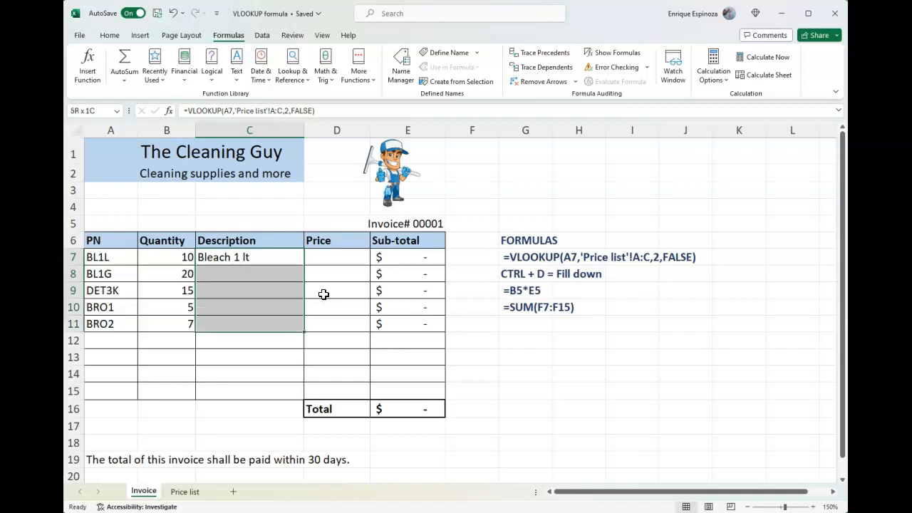
key(ctrl+d)
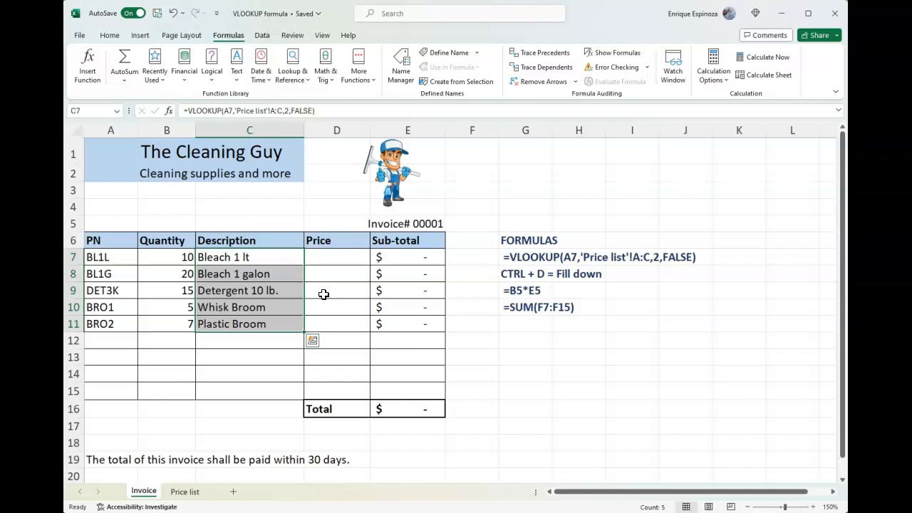
key(ctrl+z)
Autofill the Description formula from C7 down through row 11
key(Up)
key(Down)
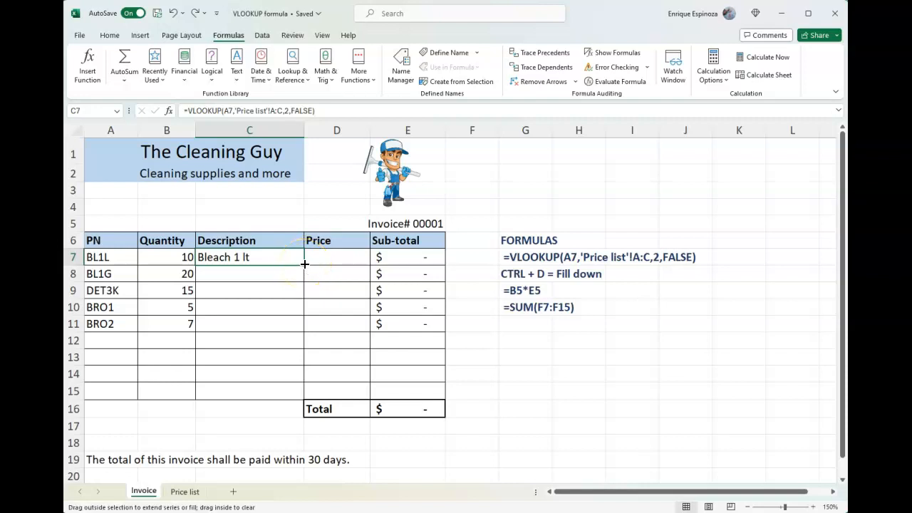
double_click(304, 264)
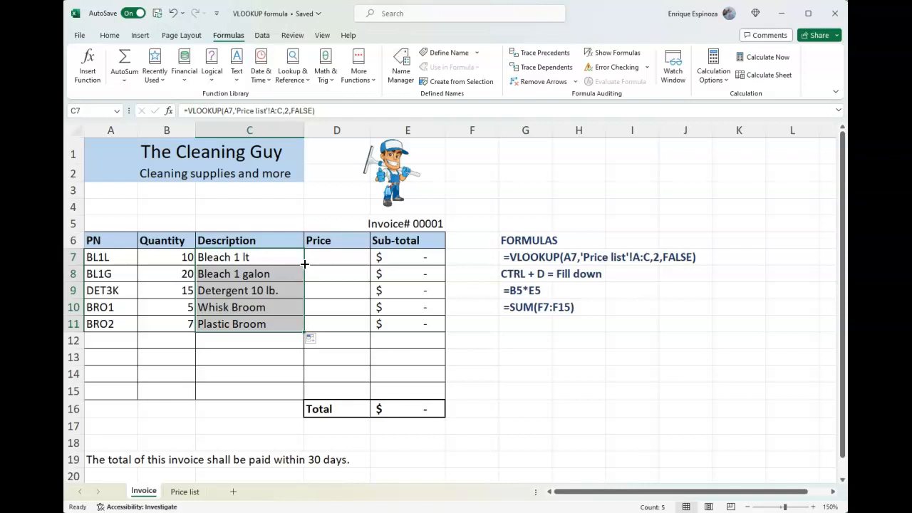
Start a new function in D7 by searching for VLOOKUP in the Insert Function dialog and choosing it
click(287, 273)
key(Up)
key(Right)
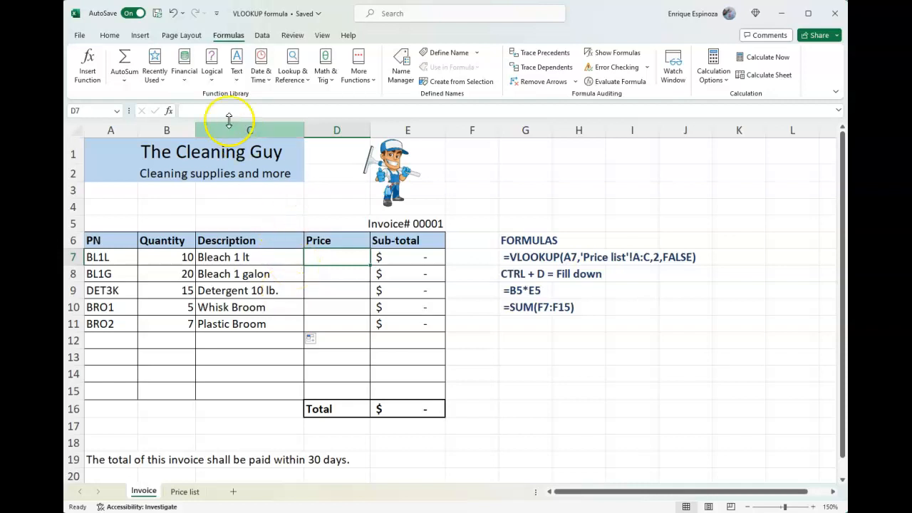
click(84, 66)
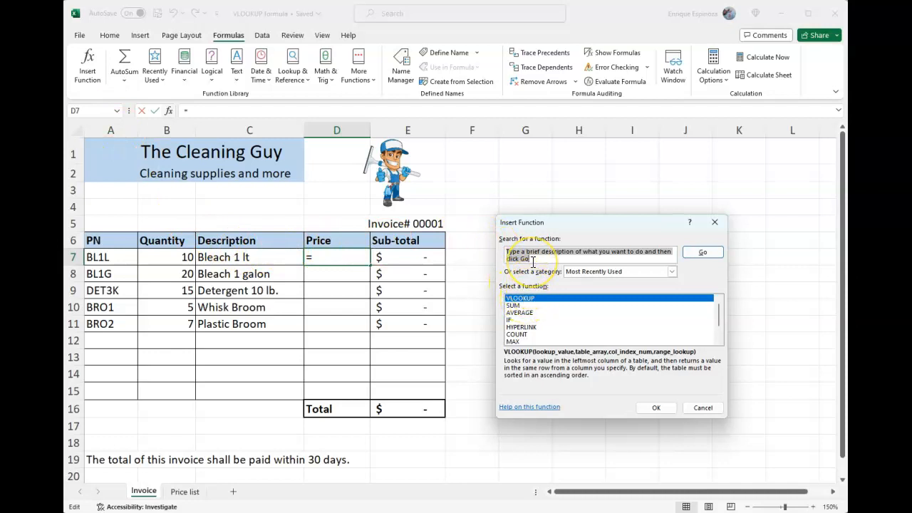
key(BackSpace)
text(VLOOKUP)
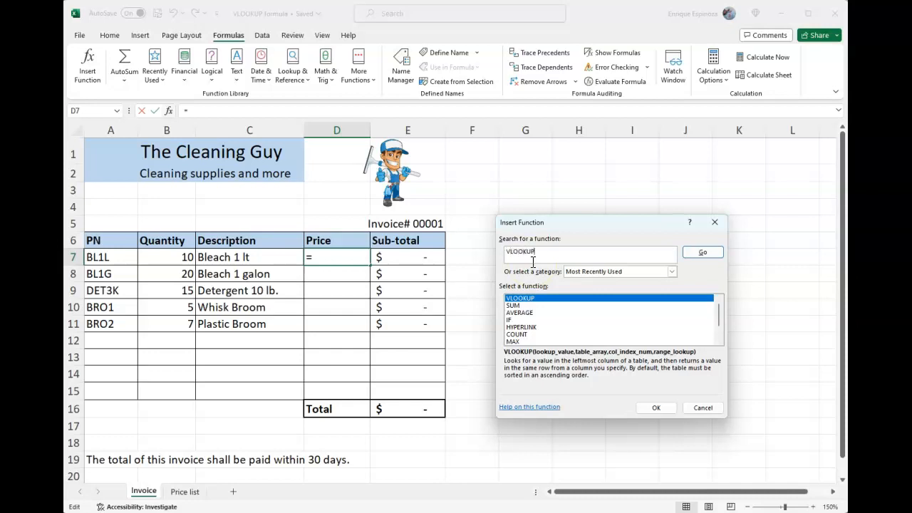
click(705, 252)
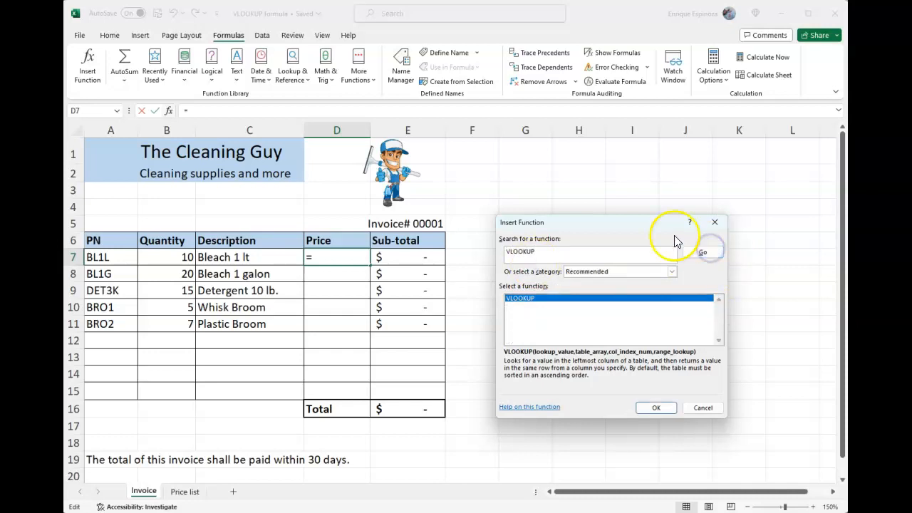
click(534, 302)
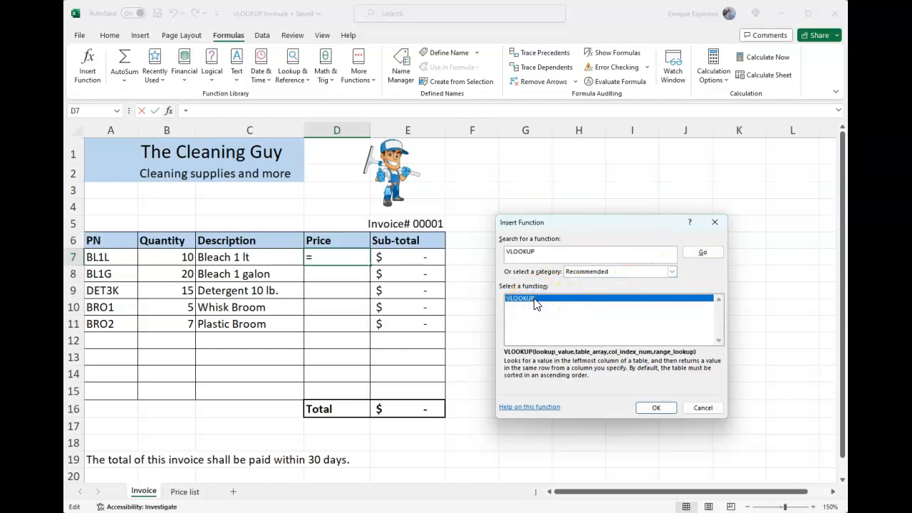
click(656, 409)
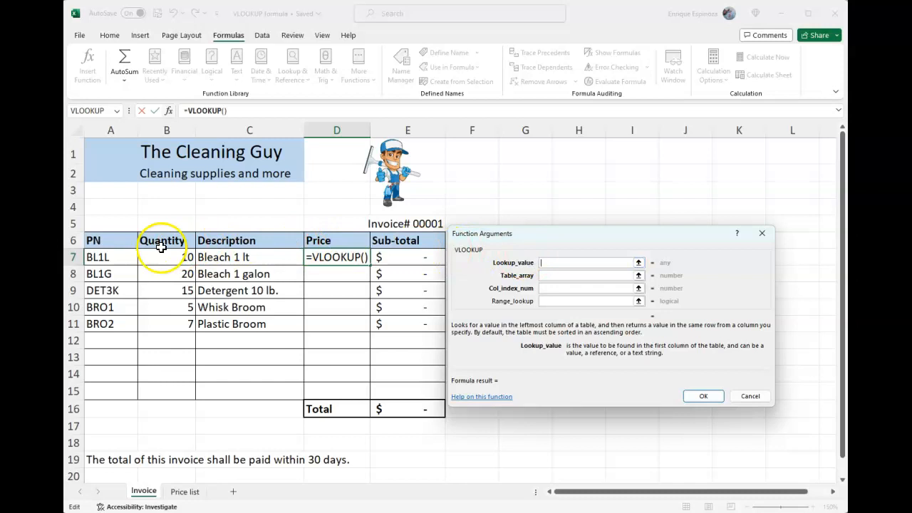
Set the lookup value to A7 and the table array to columns A:C of the Price list sheet
click(111, 258)
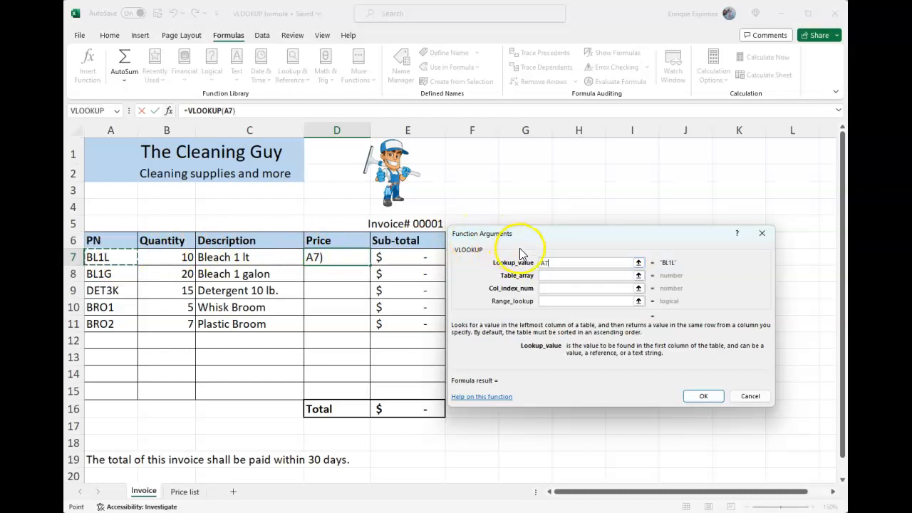
click(548, 275)
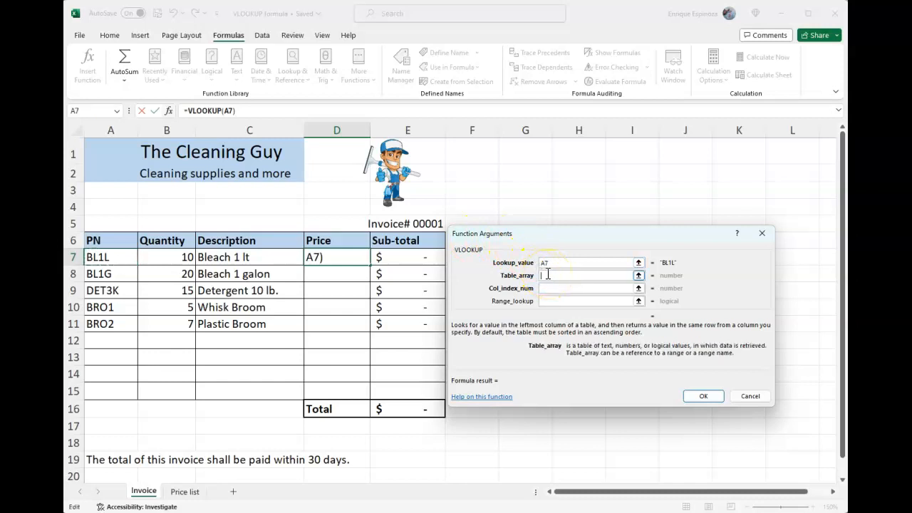
click(187, 492)
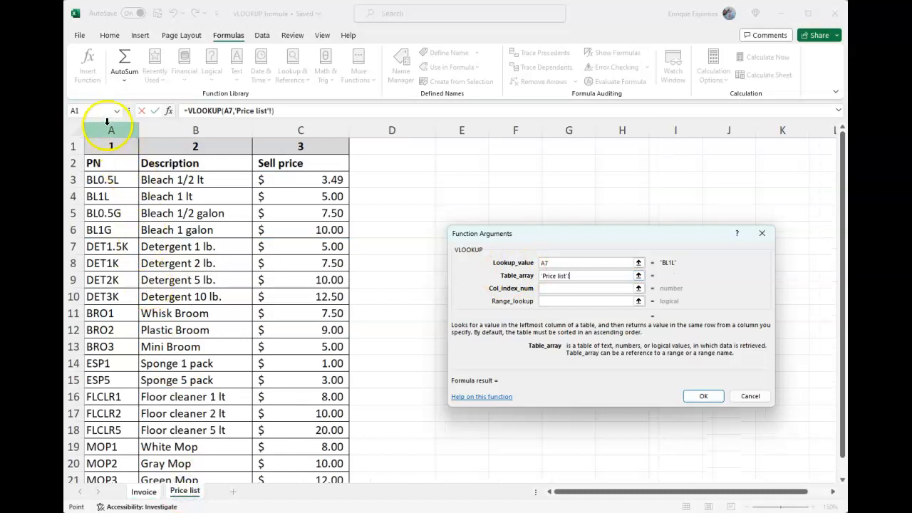
drag(107, 121, 269, 119)
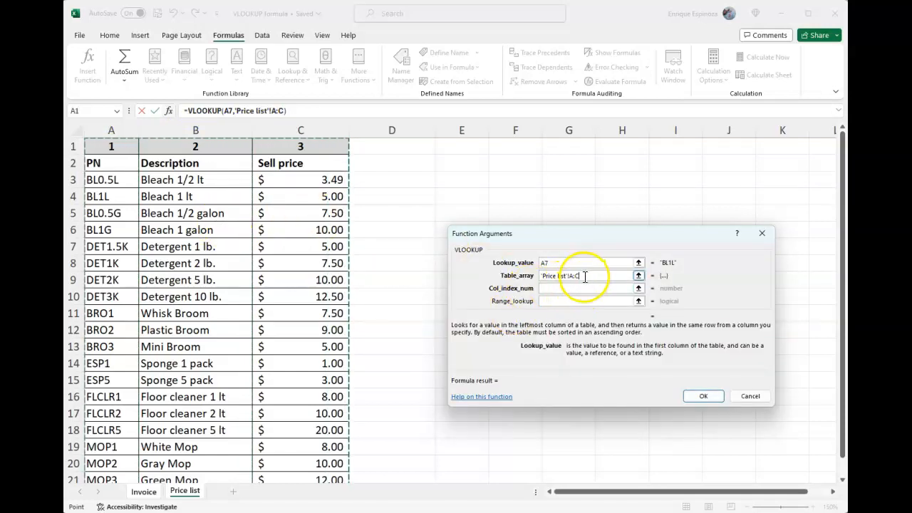
Enter 3 as the column index number, replacing the accidentally inserted sheet reference
click(550, 288)
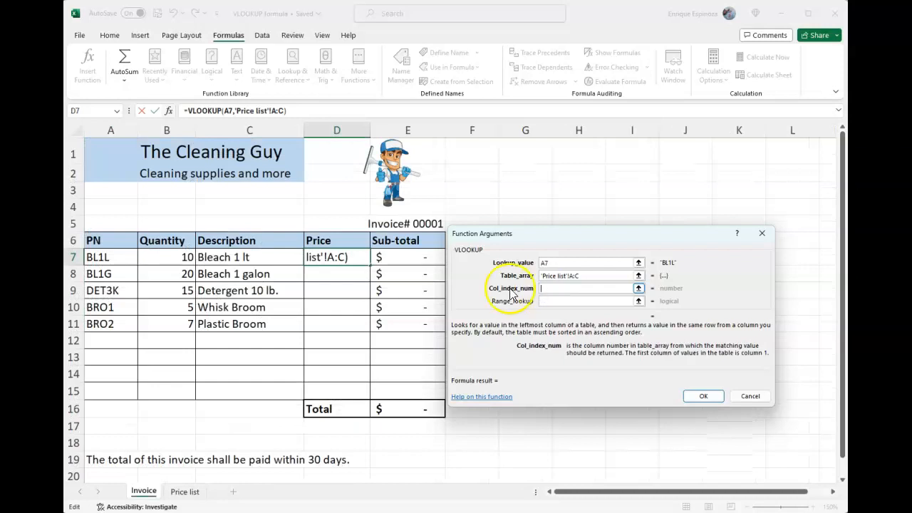
click(184, 492)
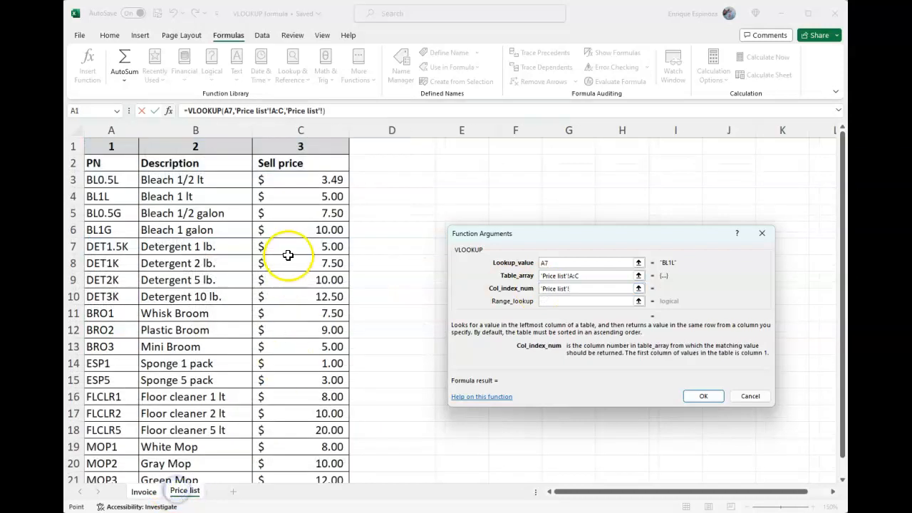
drag(577, 289, 535, 291)
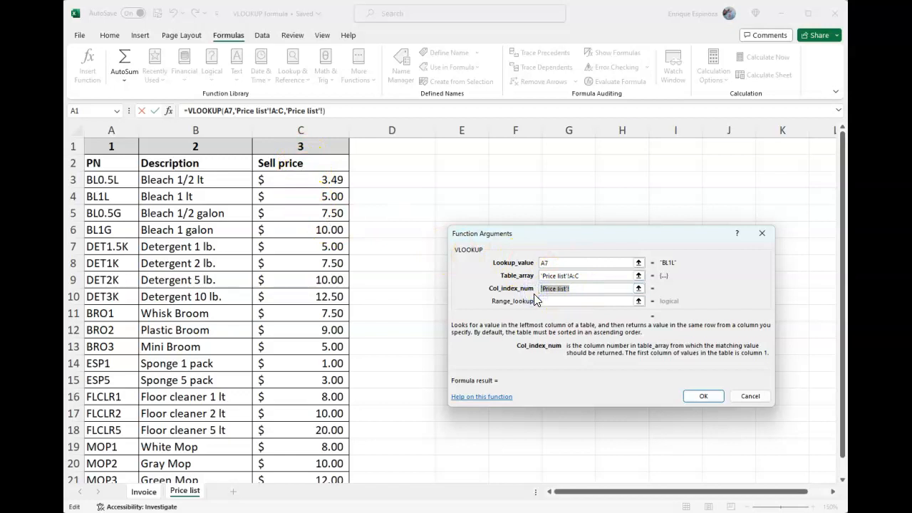
text(3)
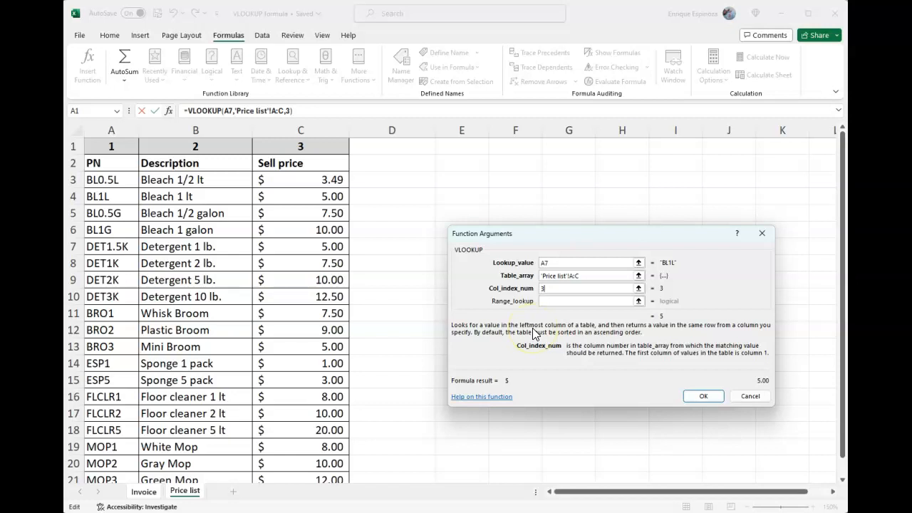
Set the range lookup to FALSE and confirm the Price formula
click(548, 303)
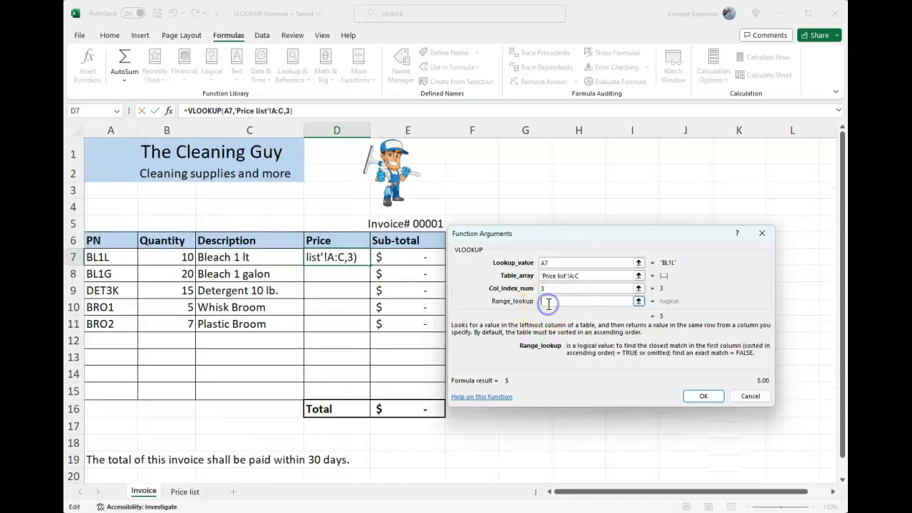
text(FALSE)
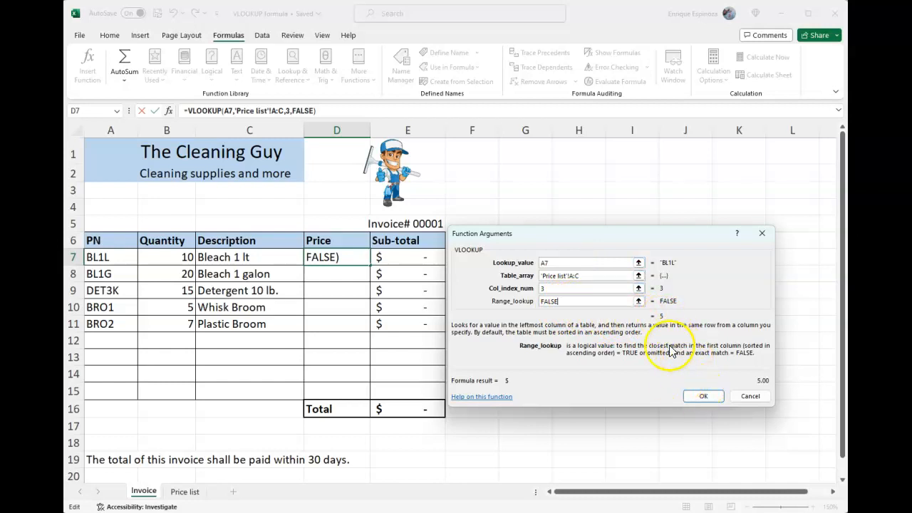
click(696, 397)
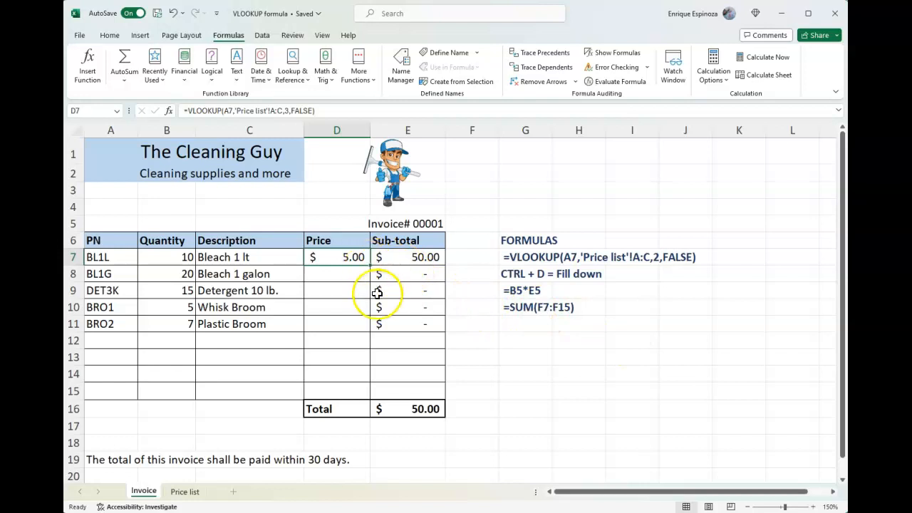
Autofill the Price formula from D7 down through row 11 and check each filled formula in turn
double_click(371, 265)
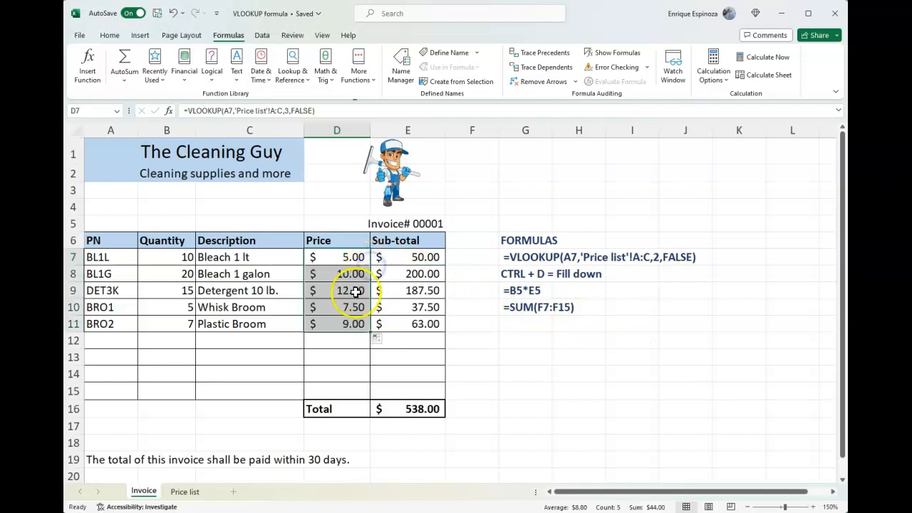
click(358, 262)
key(Down)
key(F2)
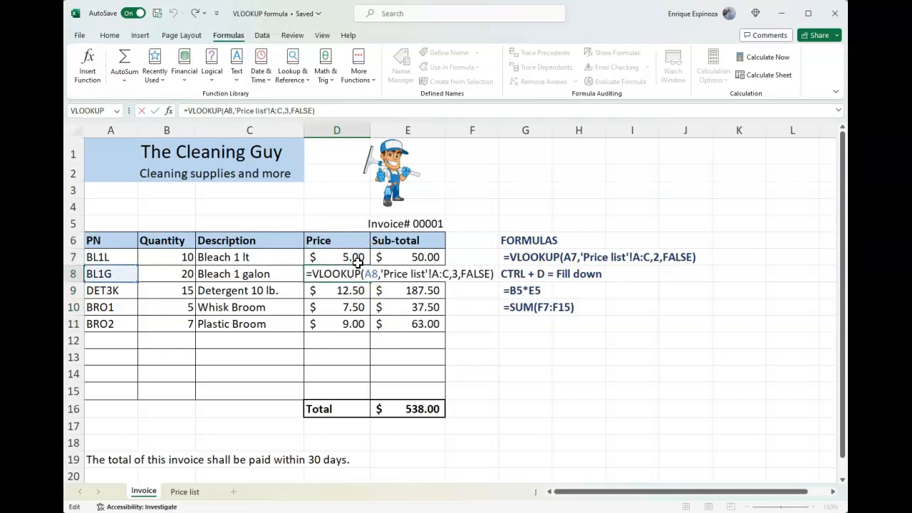
key(Return)
key(F2)
key(Return)
key(F2)
key(Return)
key(F2)
key(Return)
key(Up)
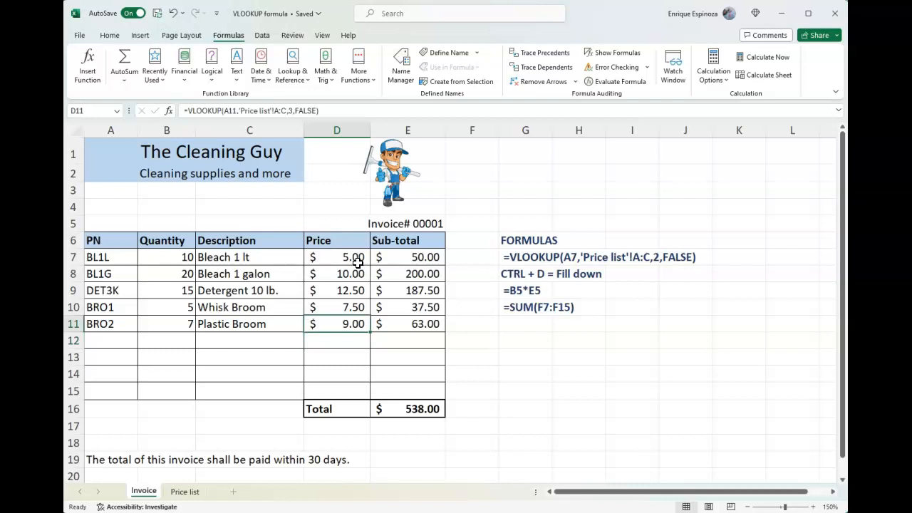
Append 3 to the part number in A11 and undo that edit
key(Left)
key(Left)
key(Left)
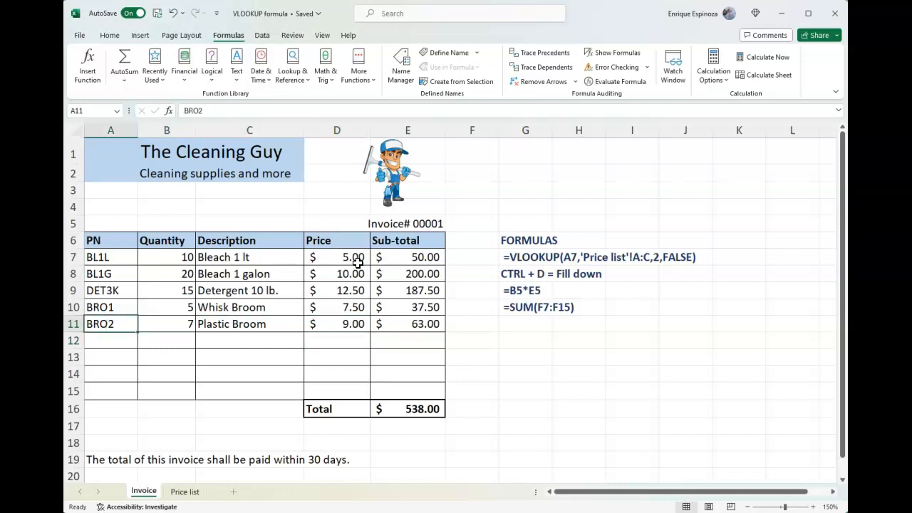
key(F2)
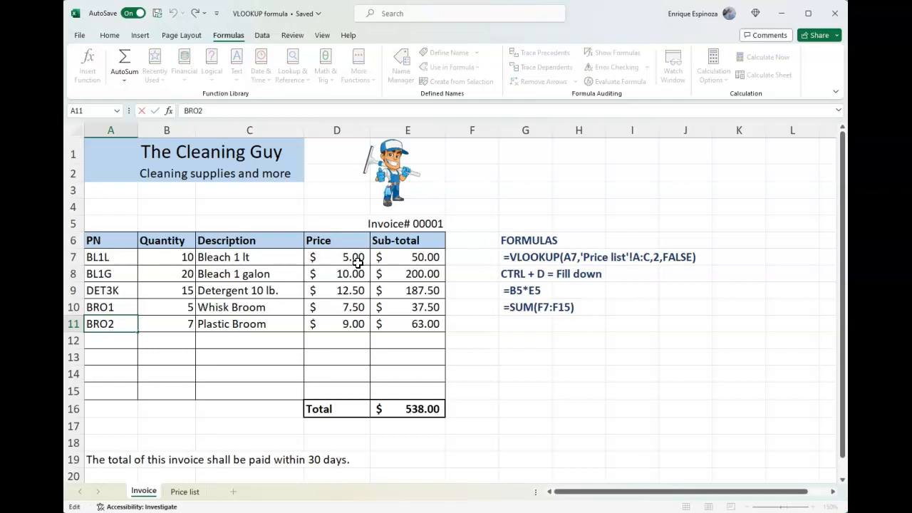
text(3)
key(Return)
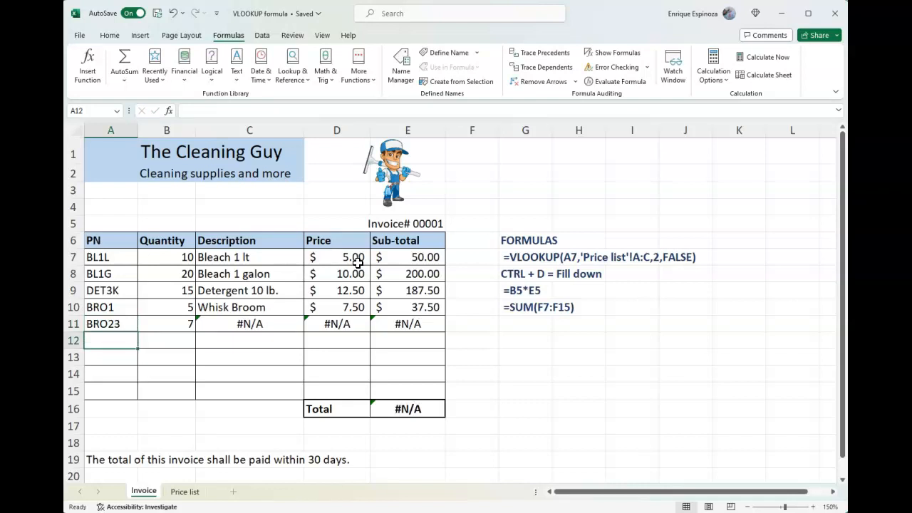
key(ctrl+z)
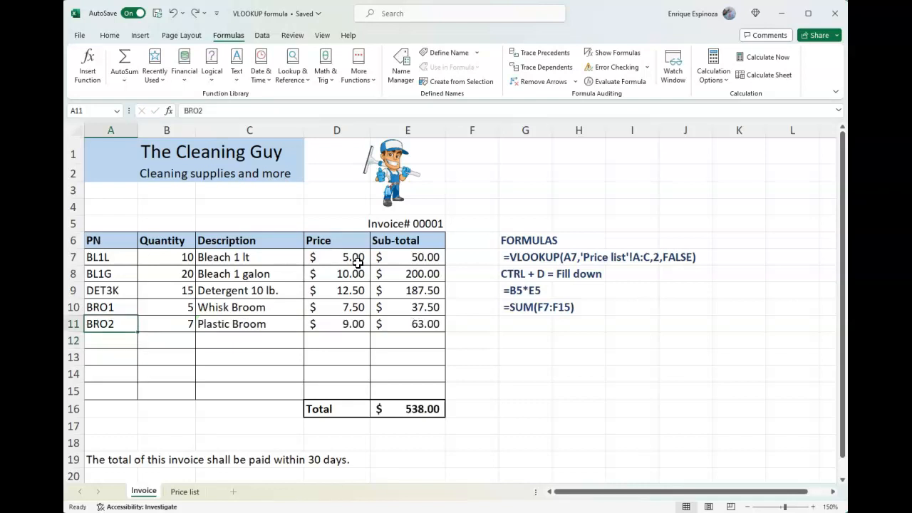
Replace the part number in A11 with MOP2
text(m)
key(BackSpace)
text(MOP2)
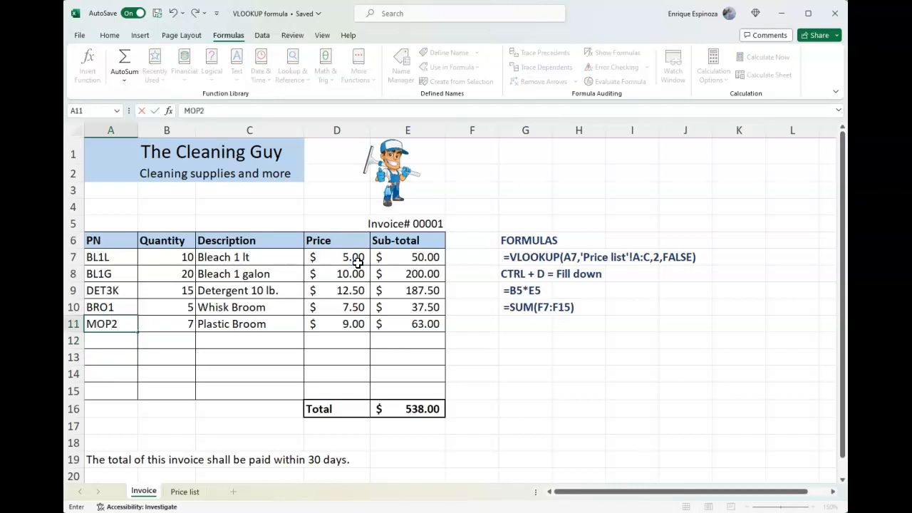
key(Return)
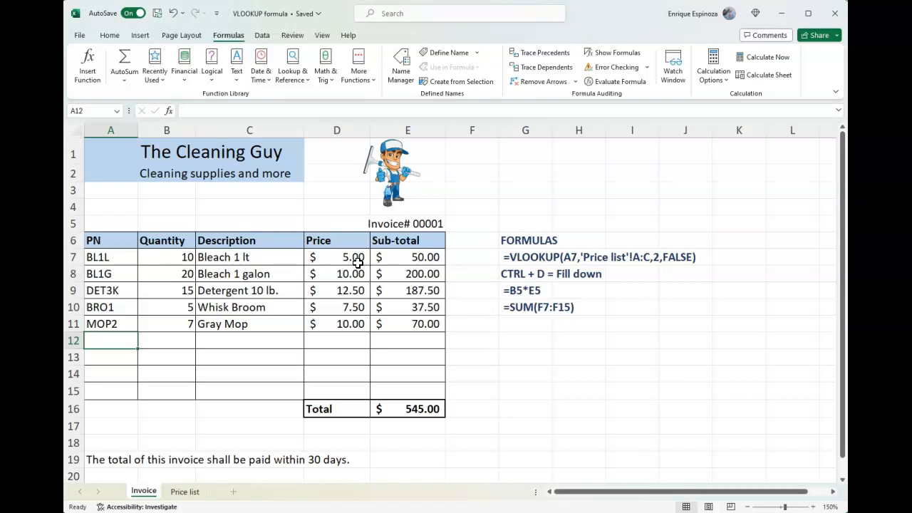
Select the formula notes block from G6 across to J10
drag(502, 241, 529, 307)
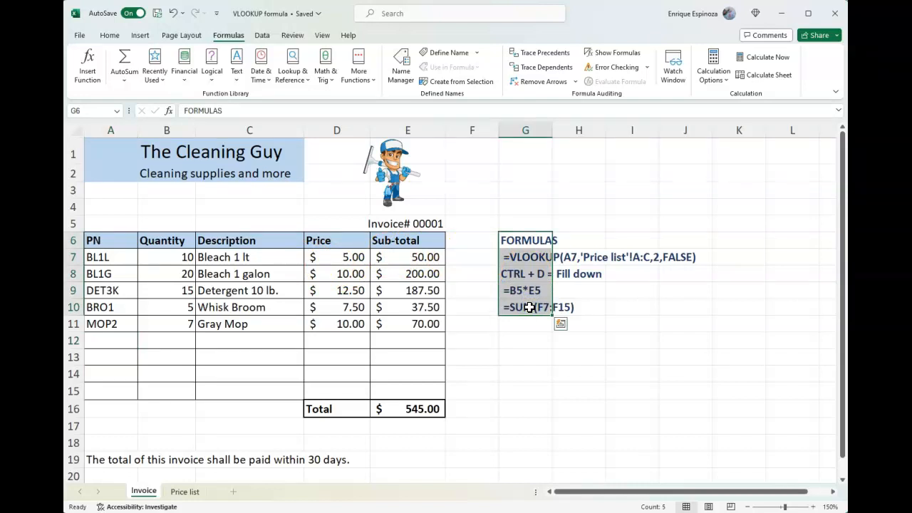
key(shift+Right)
key(shift+Right)
key(shift+Right)
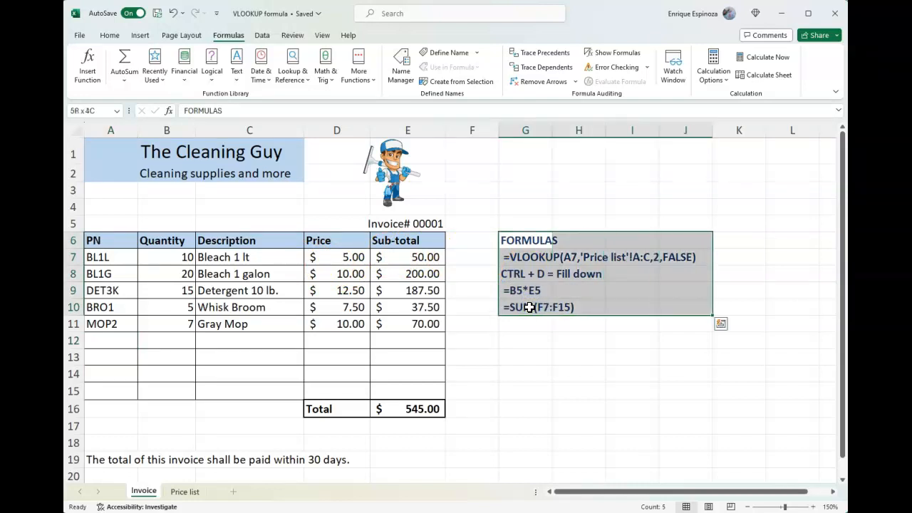